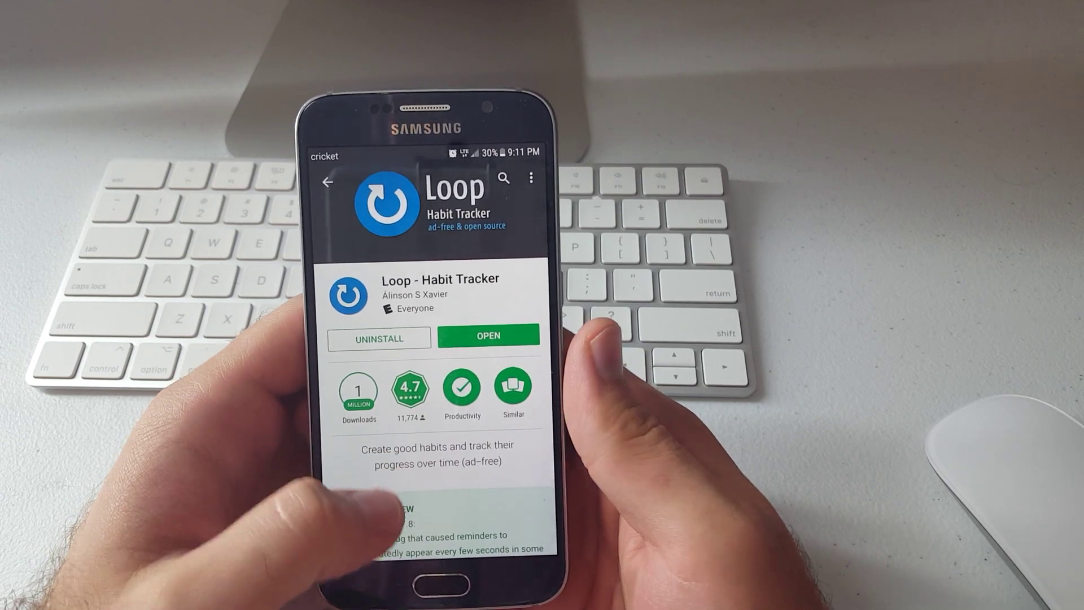
pyautogui.scroll(-2, 441, 381)
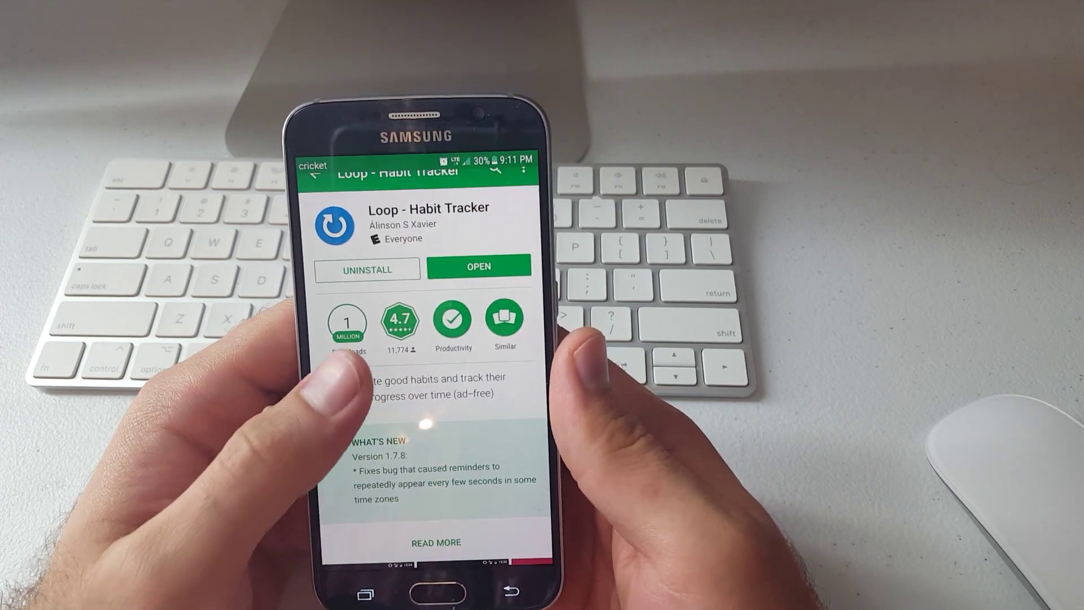
pyautogui.scroll(2, 440, 381)
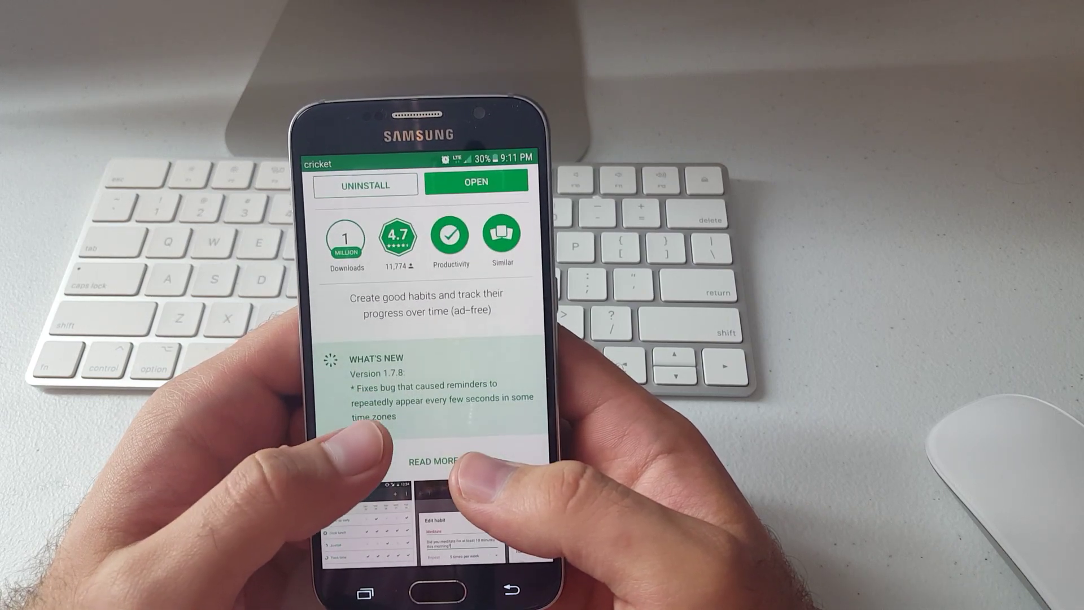
pyautogui.scroll(-2, 428, 356)
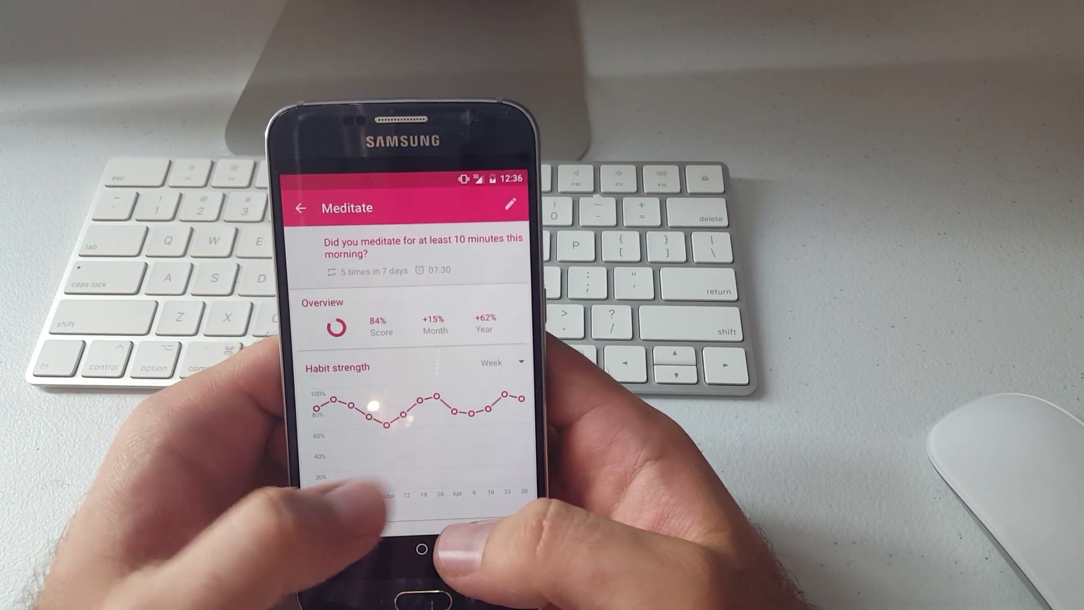
pyautogui.scroll(-5, 398, 381)
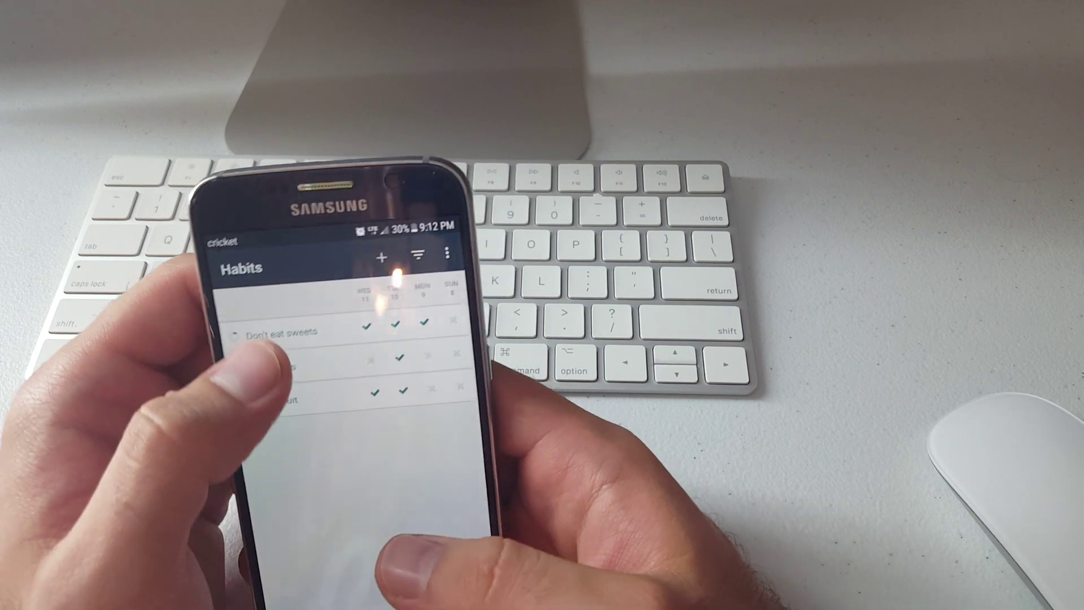
pyautogui.click(296, 320)
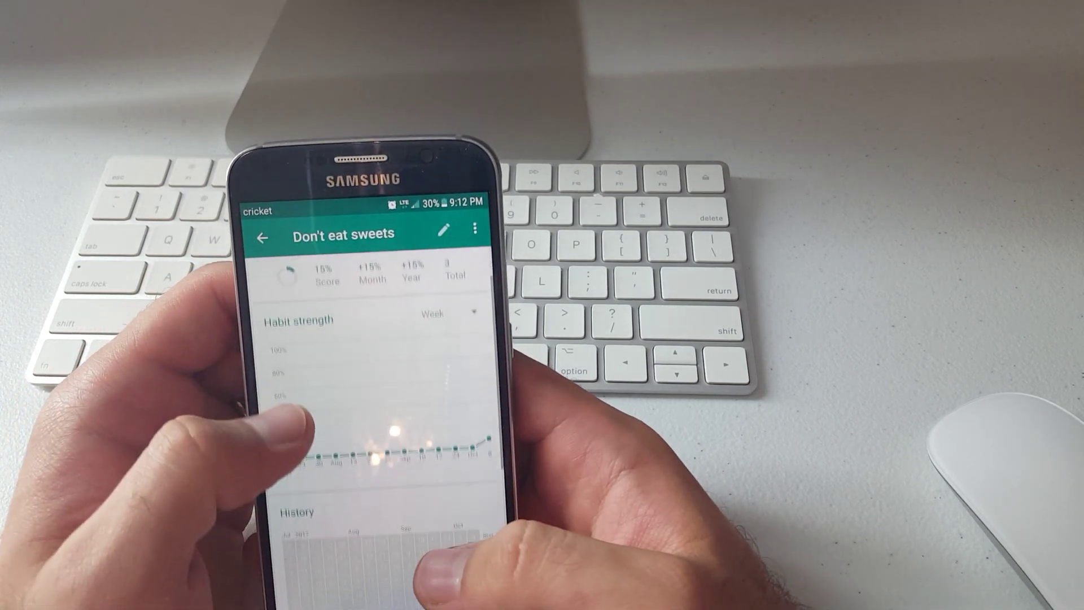
pyautogui.scroll(-2, 381, 398)
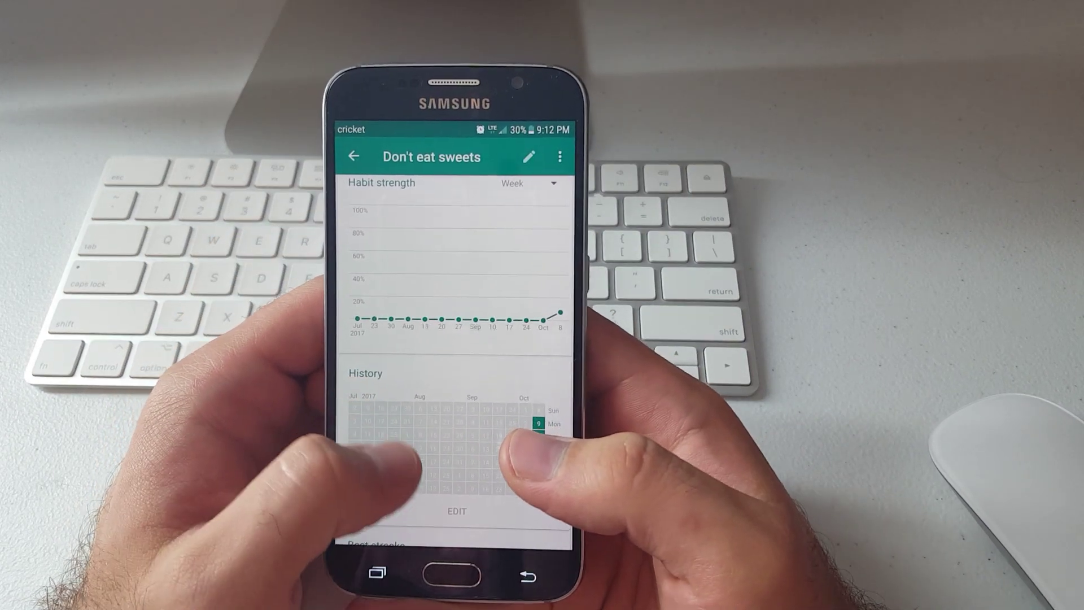
pyautogui.scroll(-3, 449, 356)
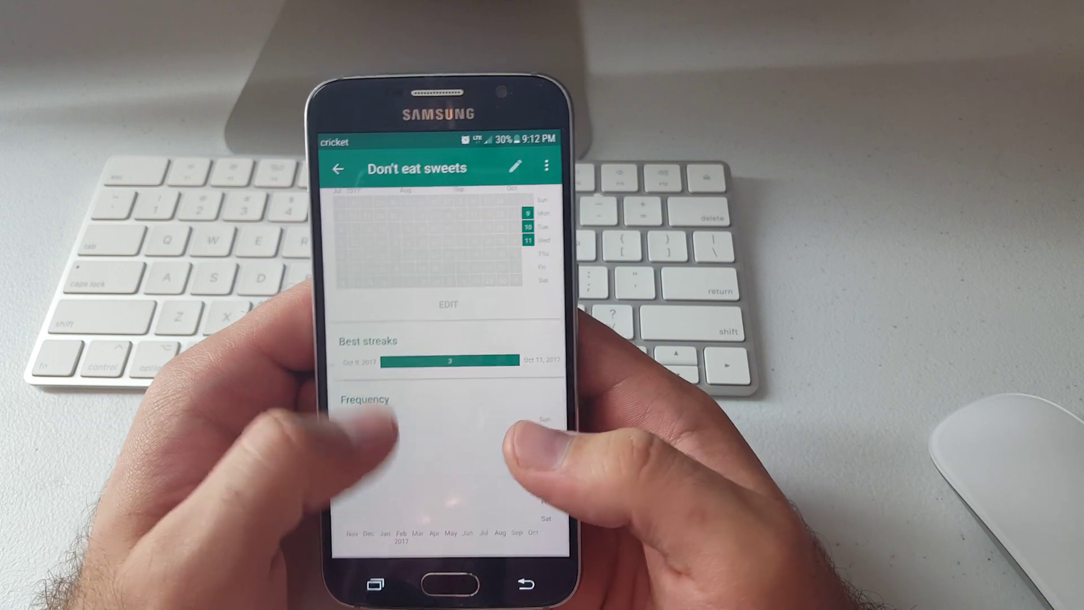
pyautogui.scroll(3, 449, 365)
pyautogui.click(333, 170)
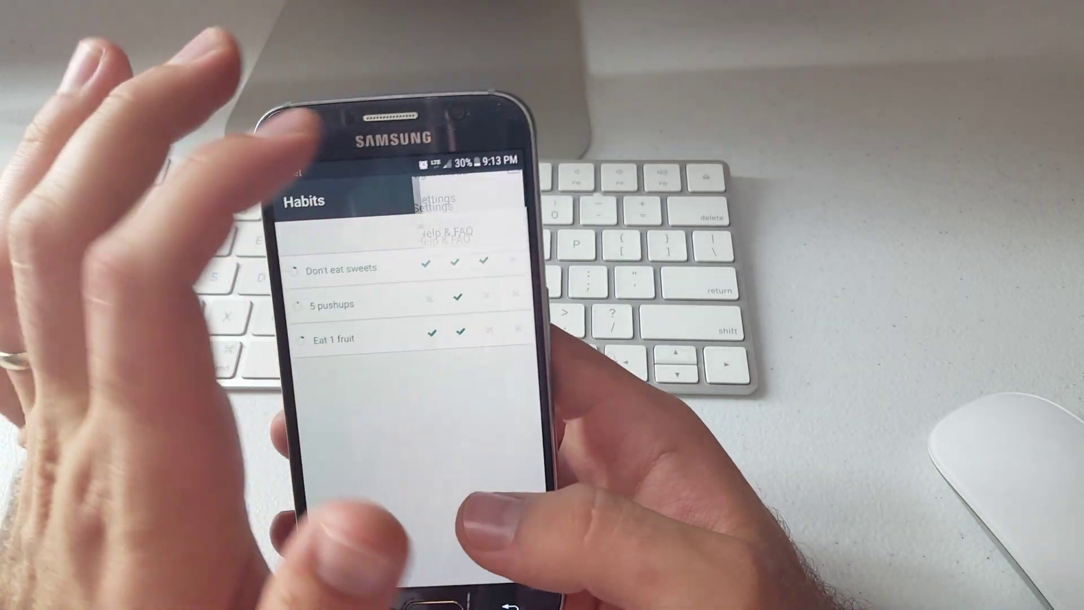
pyautogui.click(506, 193)
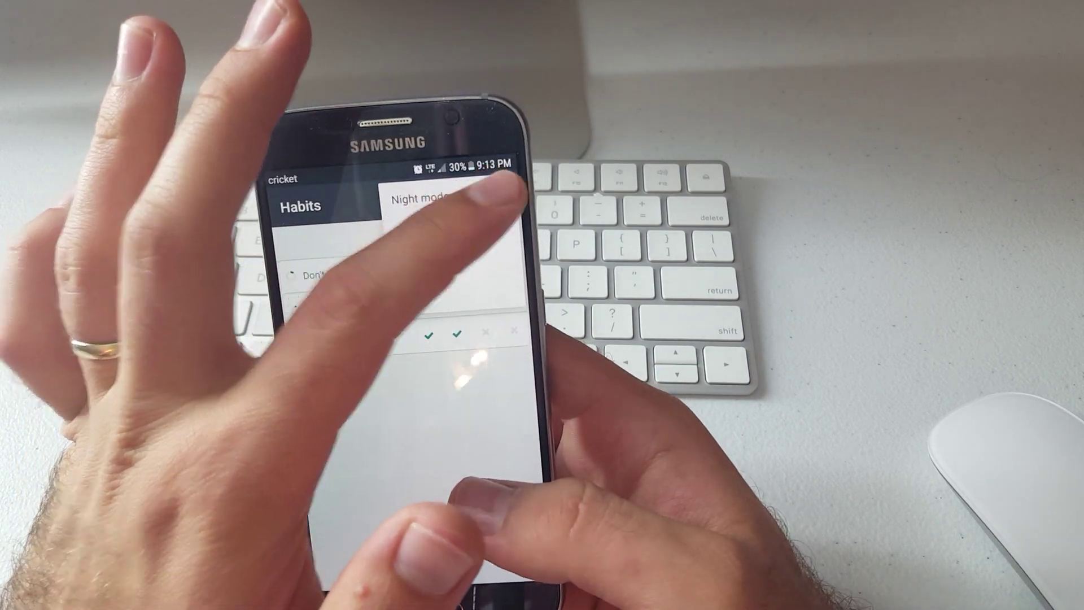
pyautogui.click(436, 188)
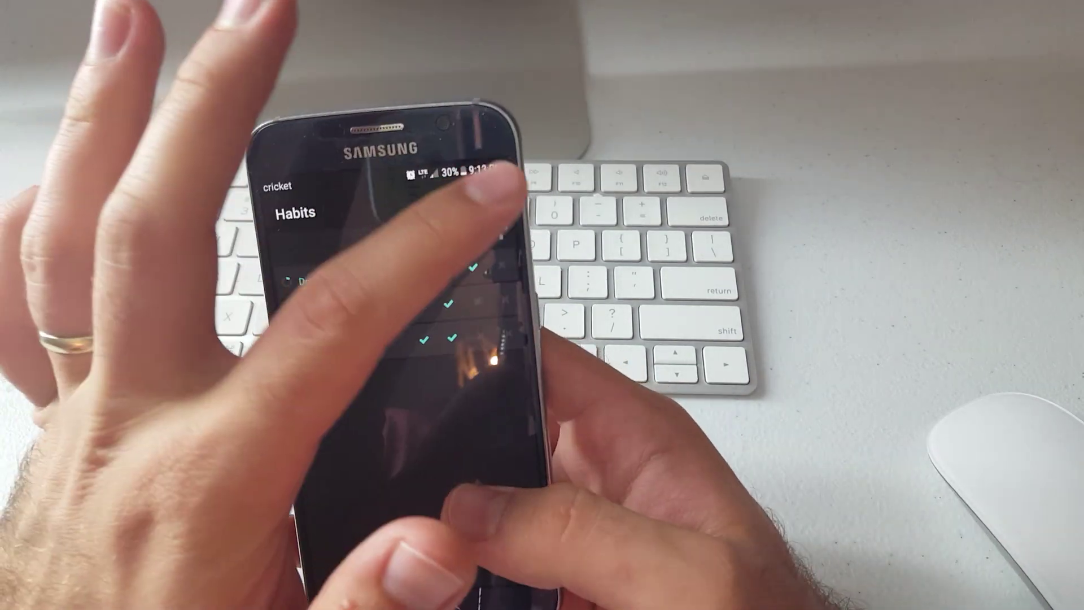
pyautogui.click(527, 181)
pyautogui.click(437, 194)
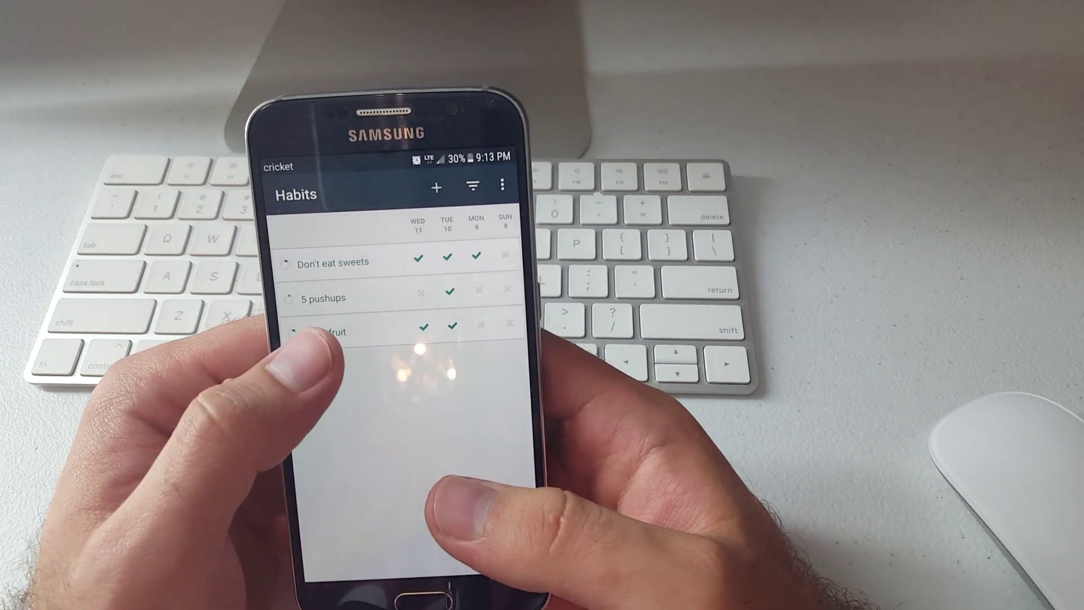
pyautogui.click(330, 332)
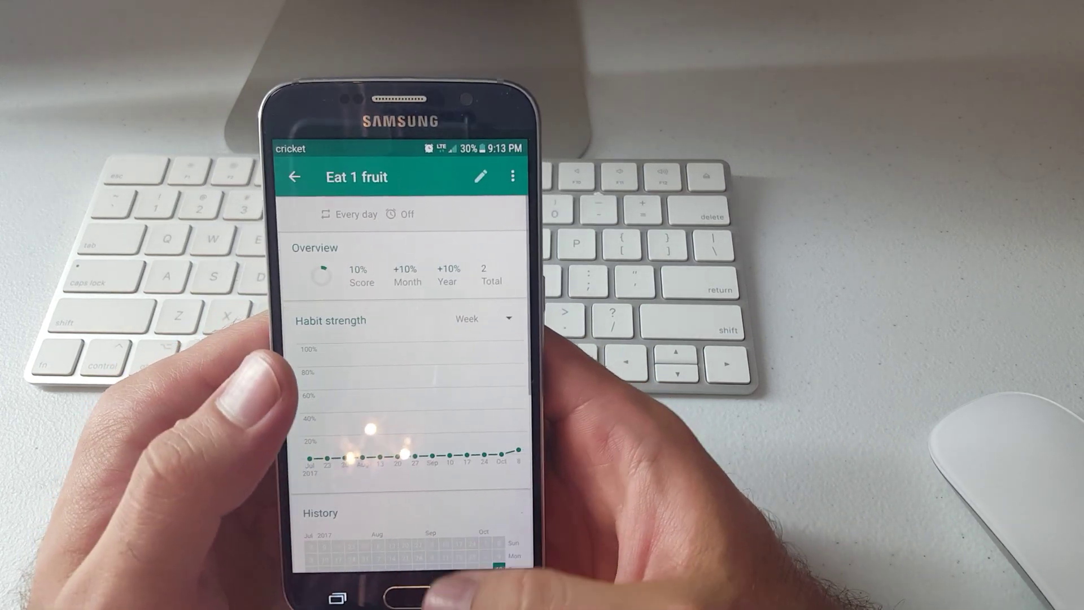
pyautogui.click(486, 596)
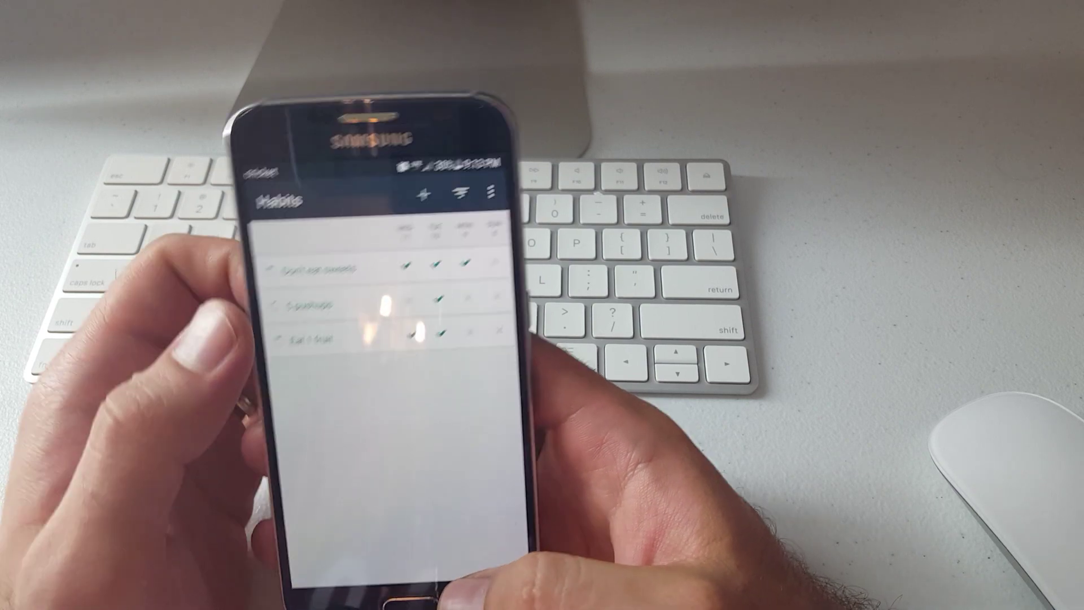